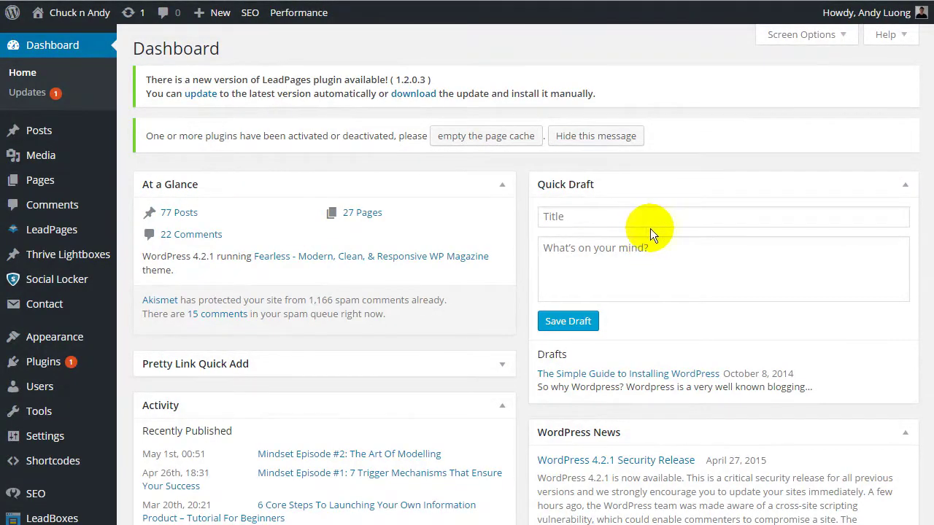
# Go to the Thrive Leads Dashboard and expand the Testing lead group to list its form types.
pyautogui.scroll(-4, 488, 231)
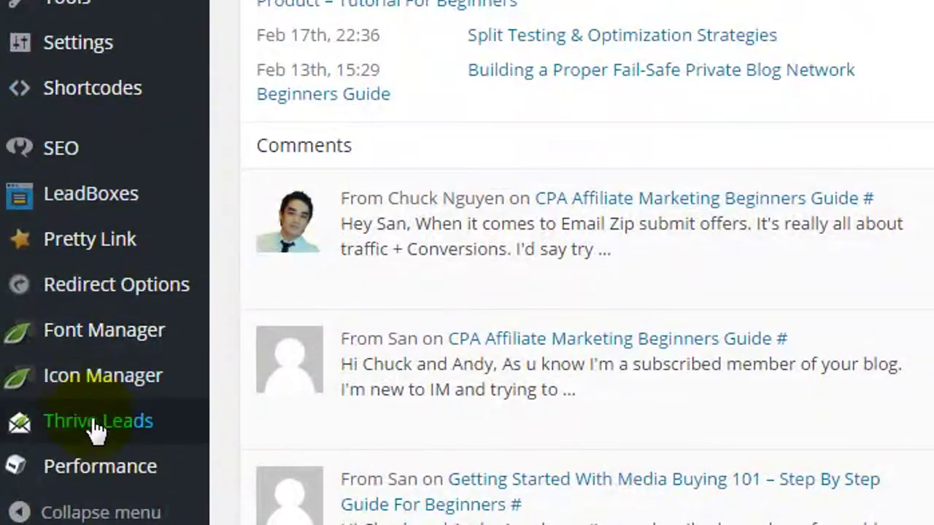
pyautogui.moveTo(32, 461)
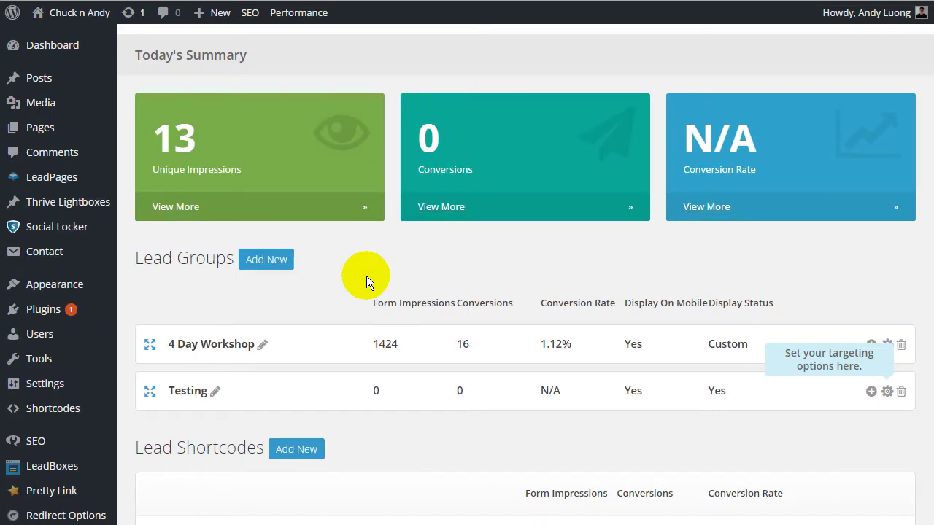
pyautogui.scroll(-2, 366, 275)
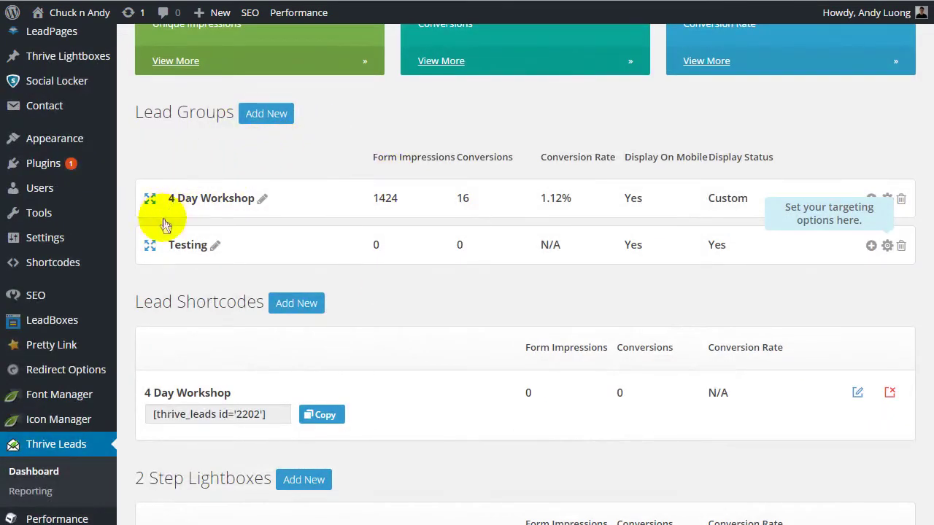
pyautogui.click(186, 246)
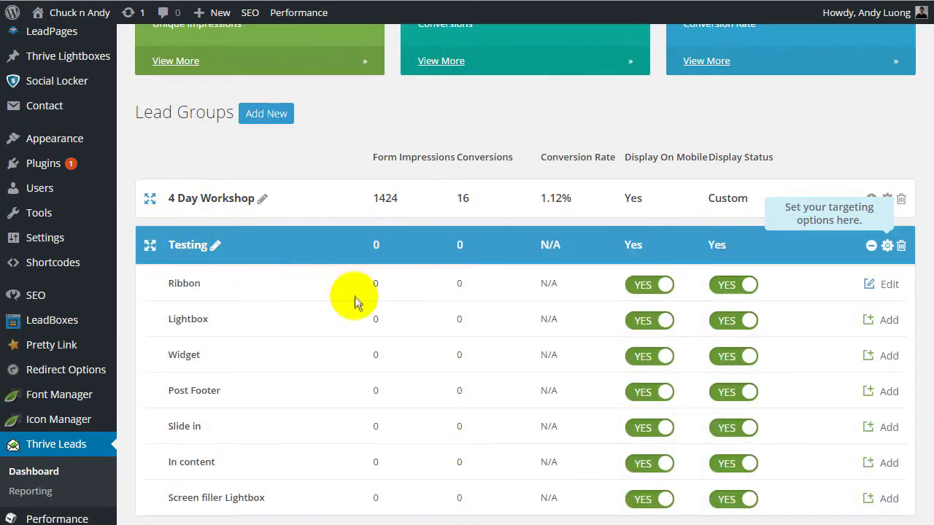
# Scroll the live blog homepage to show the FREE 4-Day Training Workshop ribbon bar.
pyautogui.scroll(-1, 354, 297)
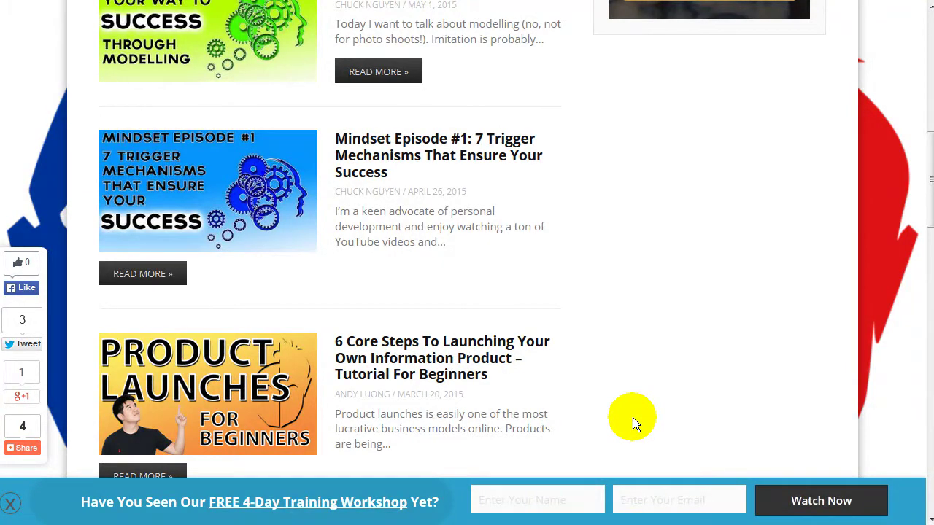
# Scroll the ChuckNAndy homepage, trigger the exit popup, and open the Bing Pay Per Click tutorial post.
pyautogui.scroll(8, 604, 389)
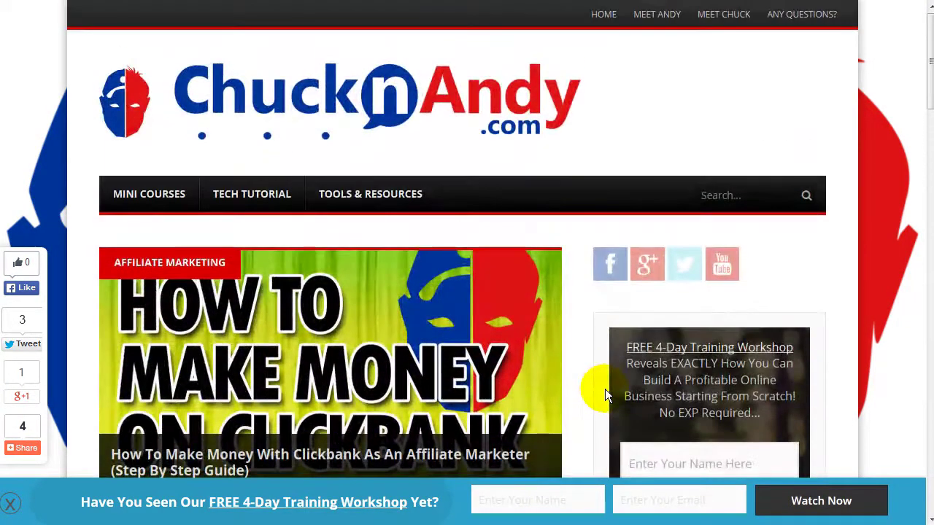
pyautogui.scroll(-10, 605, 389)
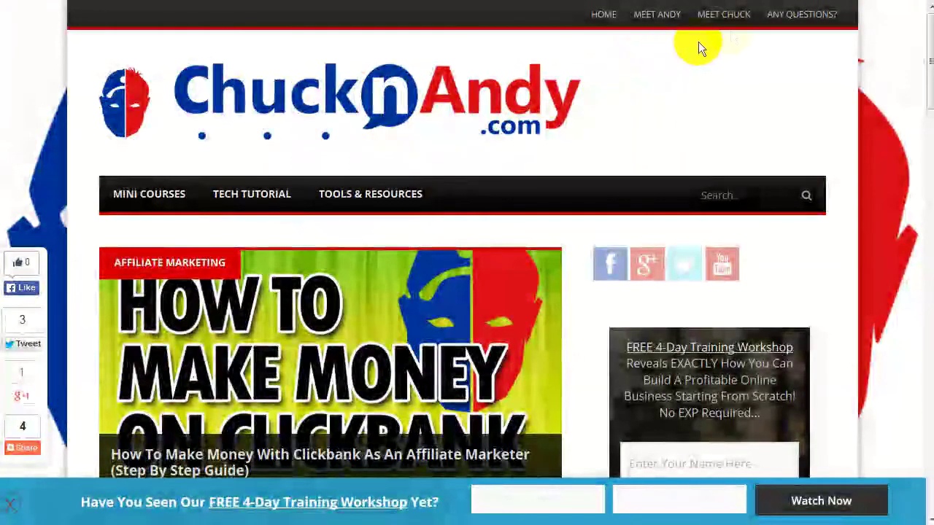
pyautogui.moveTo(700, 14)
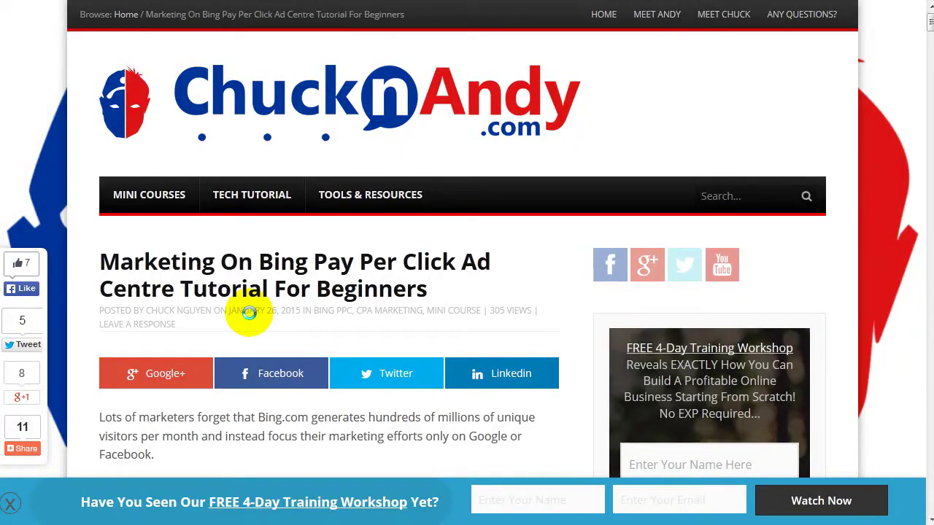
# Scroll through the Bing tutorial post, then open the Testing group's Ribbon forms list.
pyautogui.scroll(-3, 387, 288)
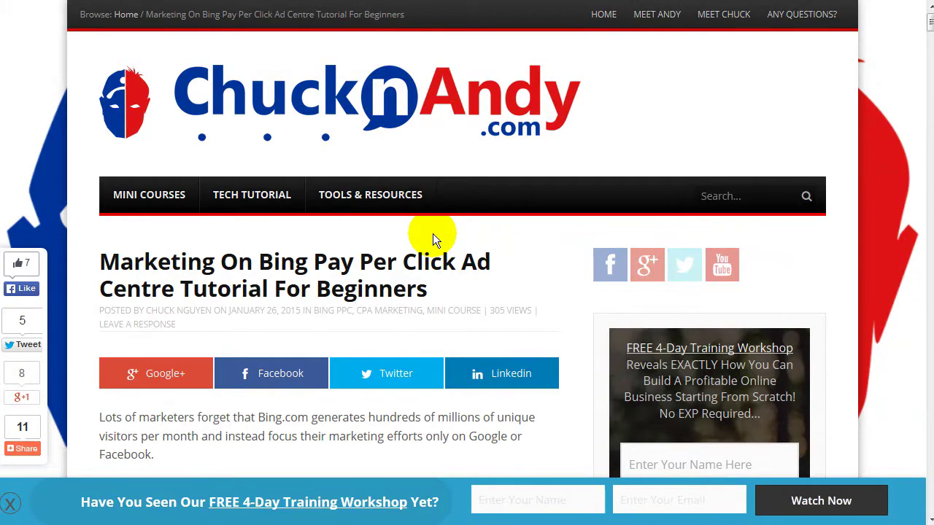
pyautogui.scroll(-15, 432, 234)
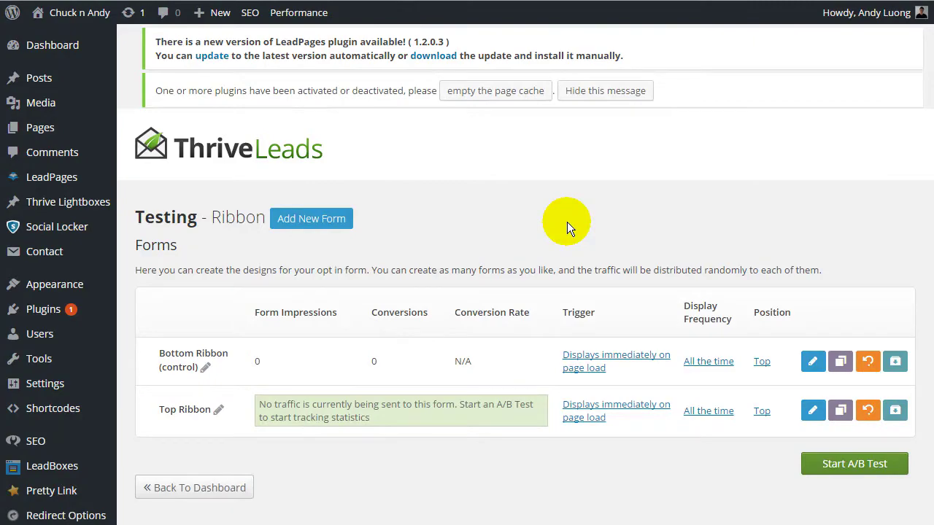
# Create a new ribbon form named 'Test Form'.
pyautogui.click(311, 217)
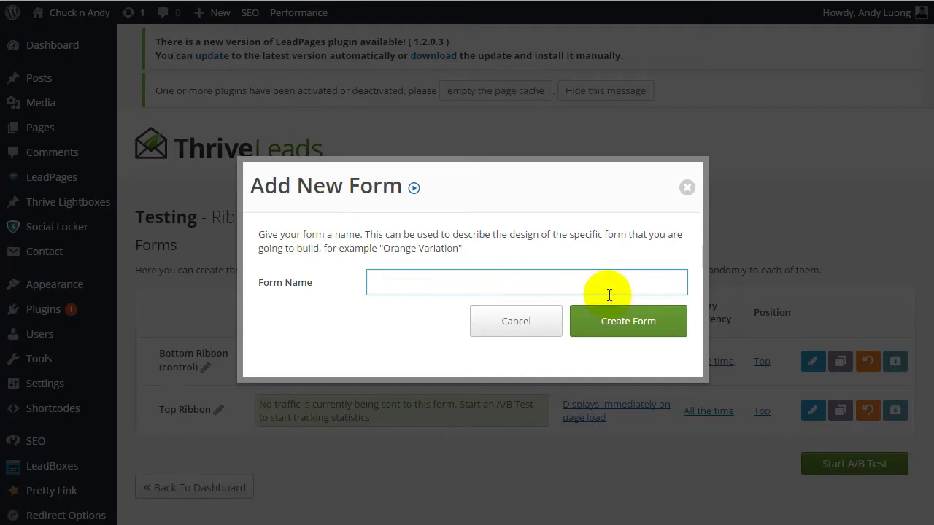
pyautogui.write('Test Form')
pyautogui.click(615, 318)
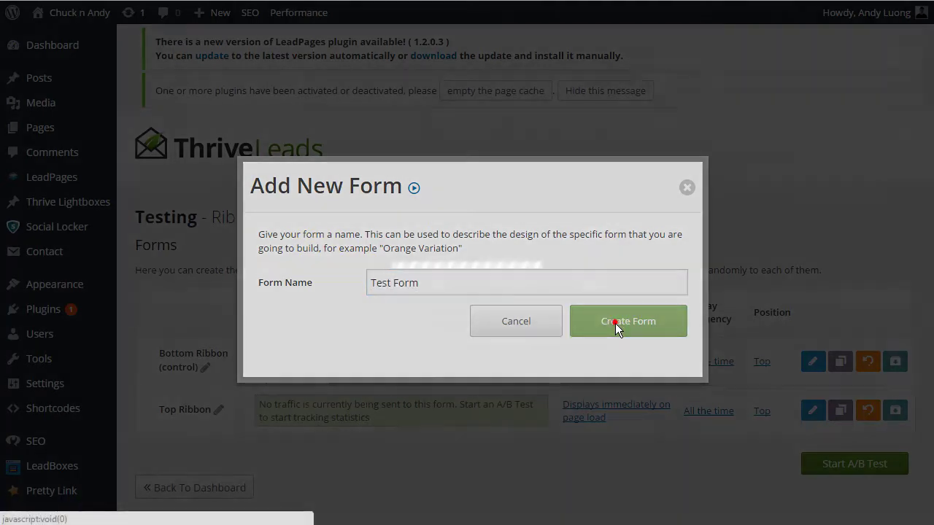
# Keep the name 'Test Form' unchanged and open its design editor.
pyautogui.scroll(-3, 541, 307)
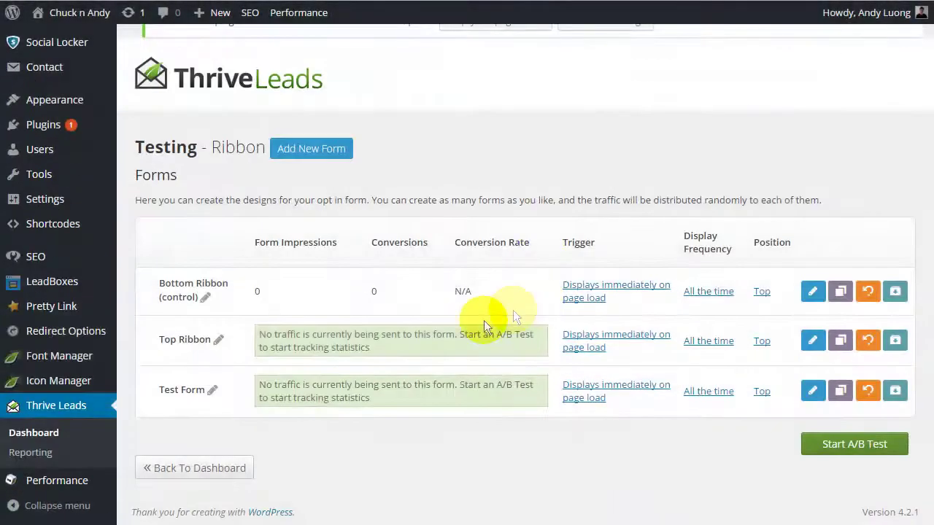
pyautogui.click(214, 392)
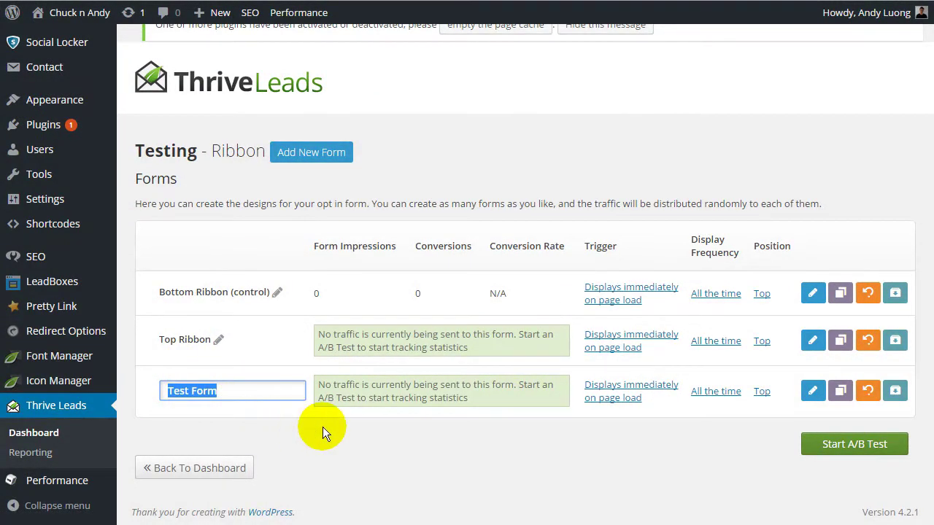
pyautogui.click(360, 408)
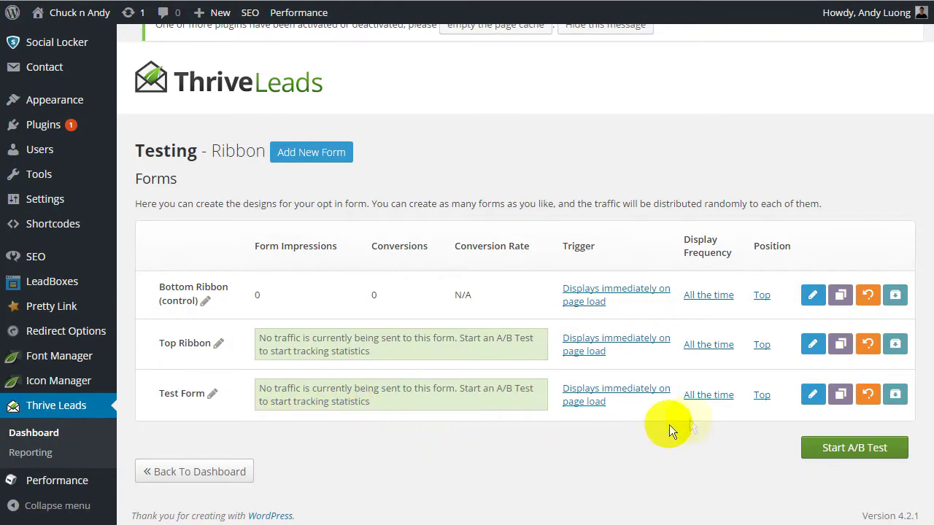
pyautogui.click(812, 395)
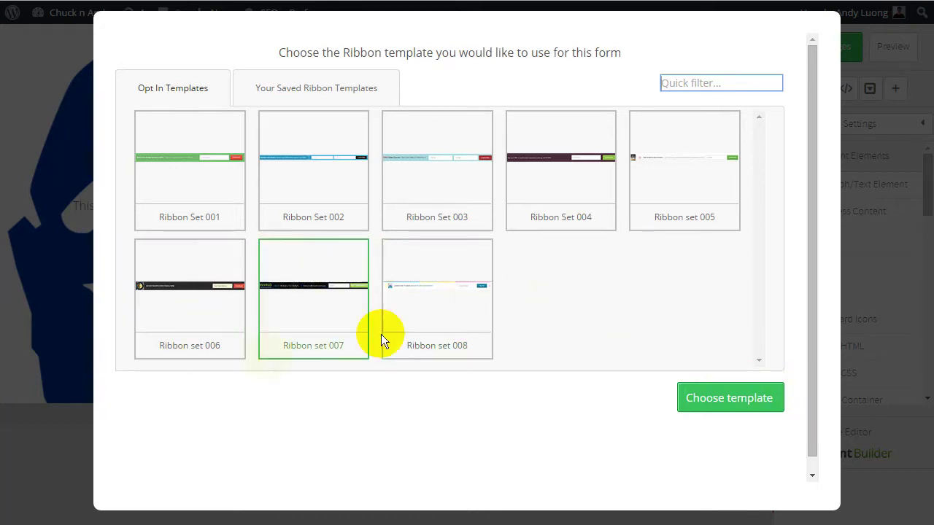
# Apply the Ribbon Set 001 template to Test Form.
pyautogui.click(184, 166)
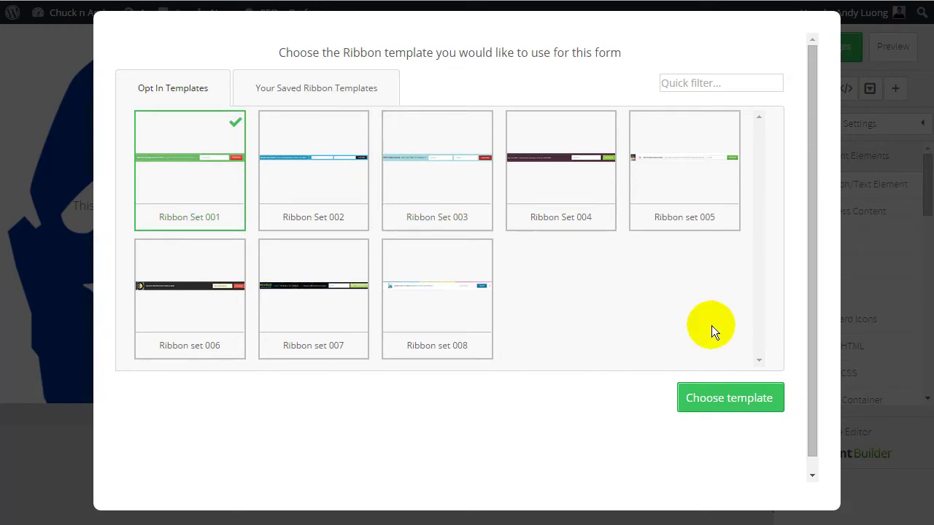
pyautogui.click(744, 391)
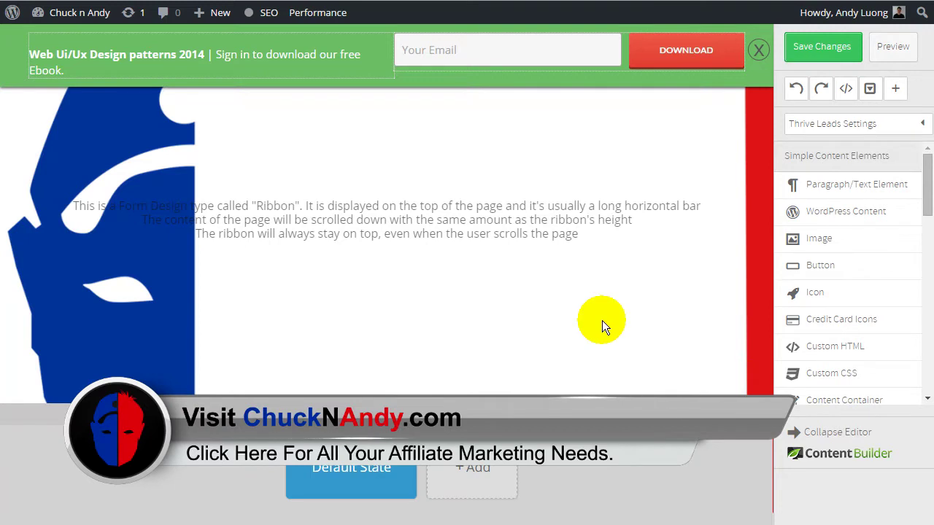
# Replace the ribbon's headline with 'CLick here to subscribe'.
pyautogui.scroll(-5, 865, 226)
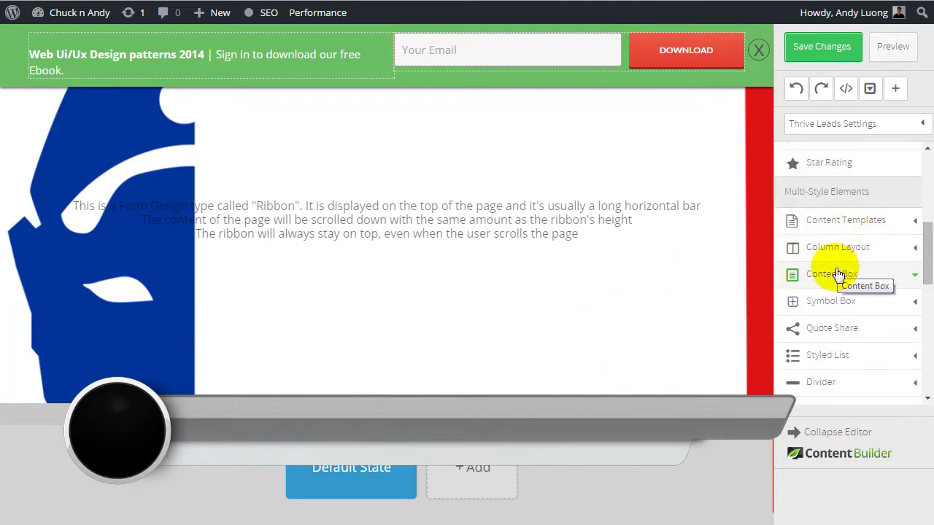
pyautogui.scroll(5, 839, 273)
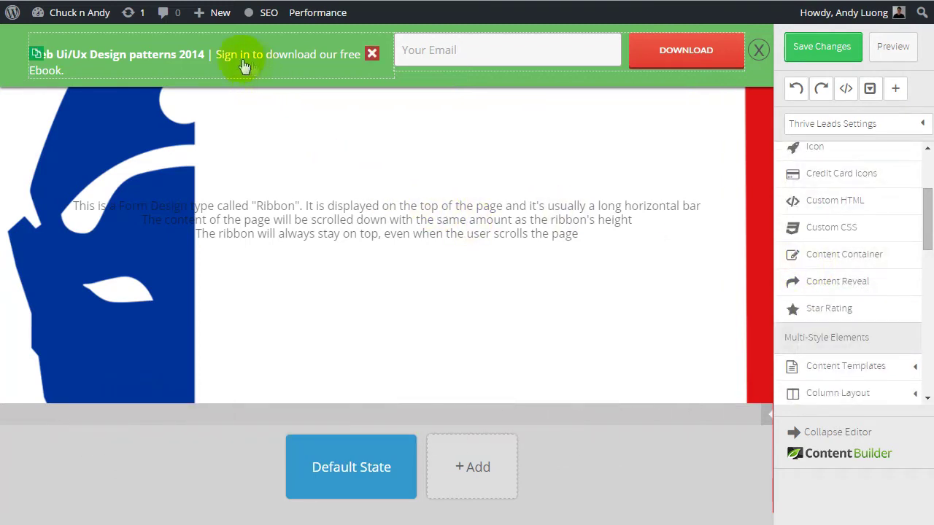
pyautogui.click(84, 57)
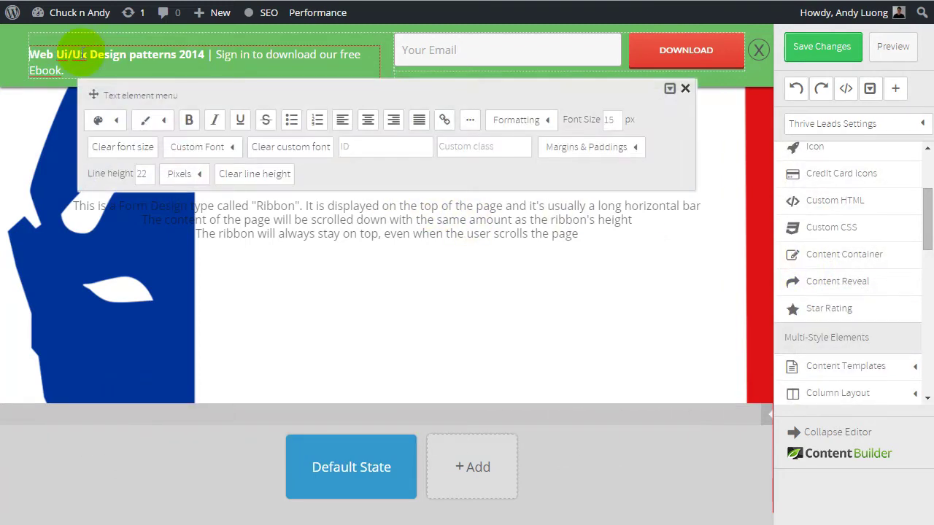
pyautogui.moveTo(65, 73); pyautogui.dragTo(29, 56)
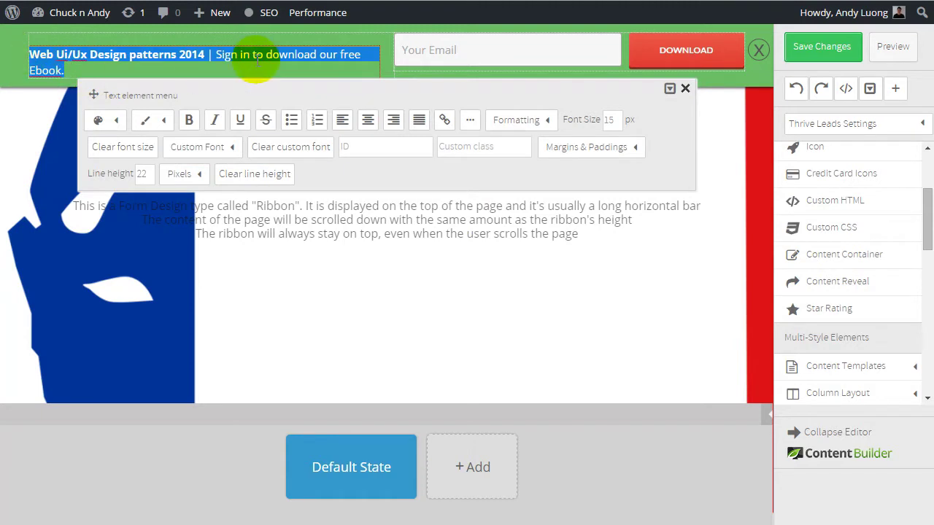
pyautogui.write('CLick here to subscribe')
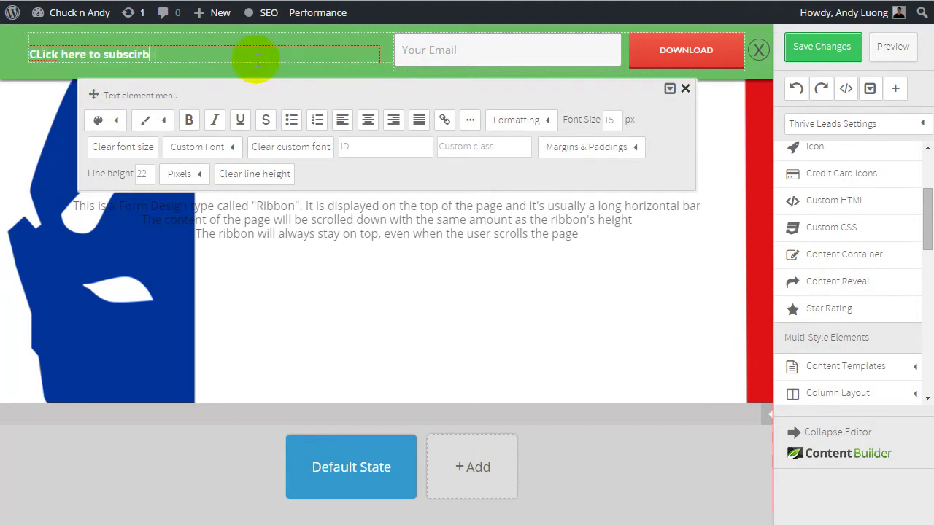
pyautogui.click(363, 109)
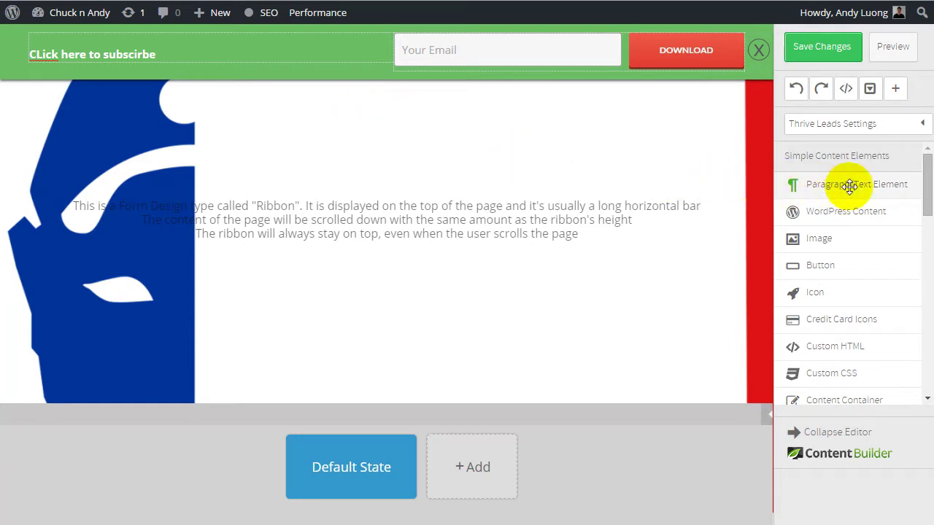
# Add a placeholder text paragraph beneath the subscribe heading.
pyautogui.moveTo(810, 186); pyautogui.dragTo(113, 62)
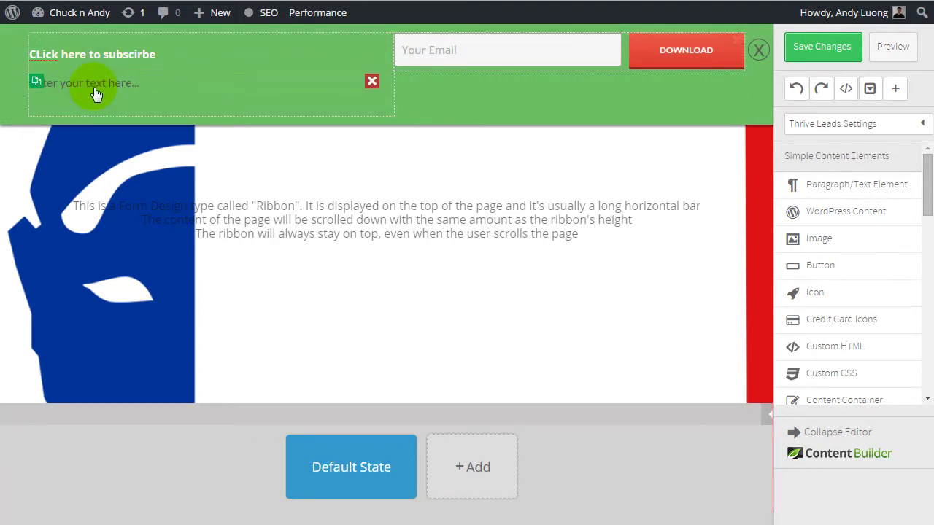
pyautogui.click(134, 94)
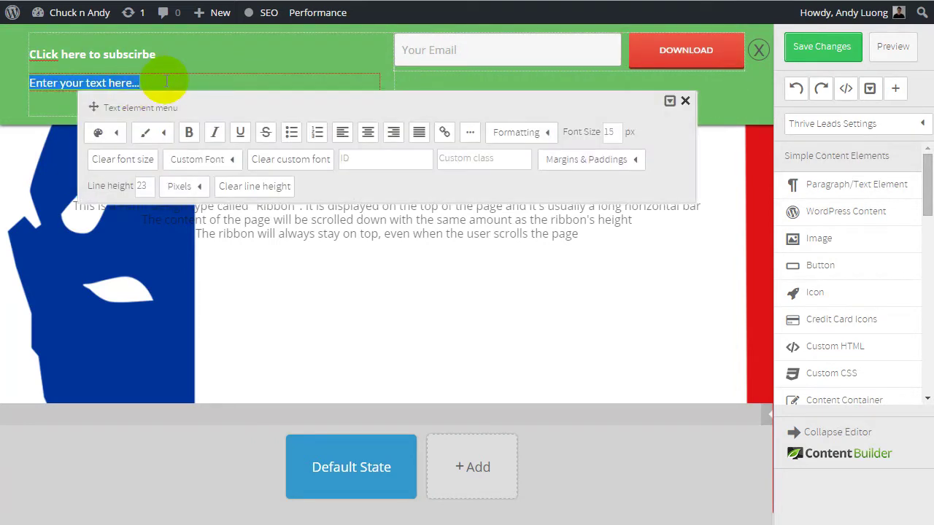
pyautogui.click(634, 230)
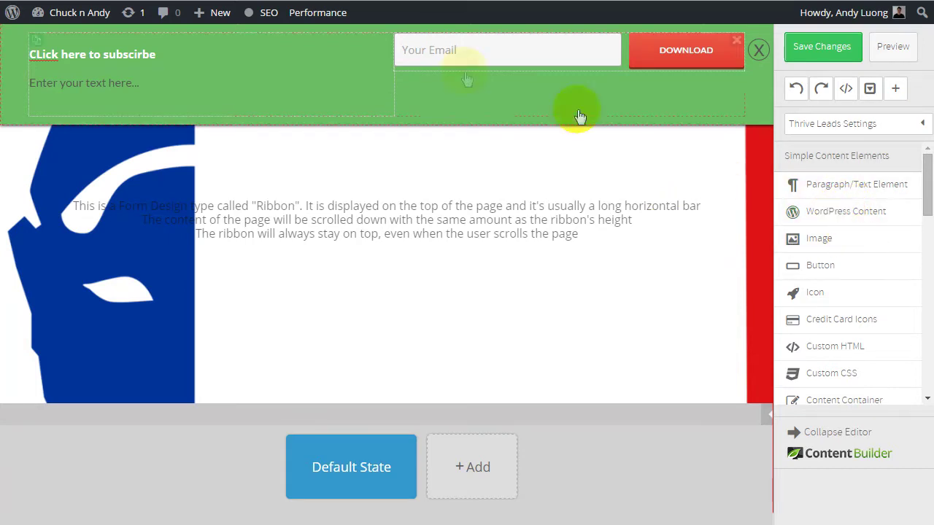
pyautogui.scroll(-5, 874, 250)
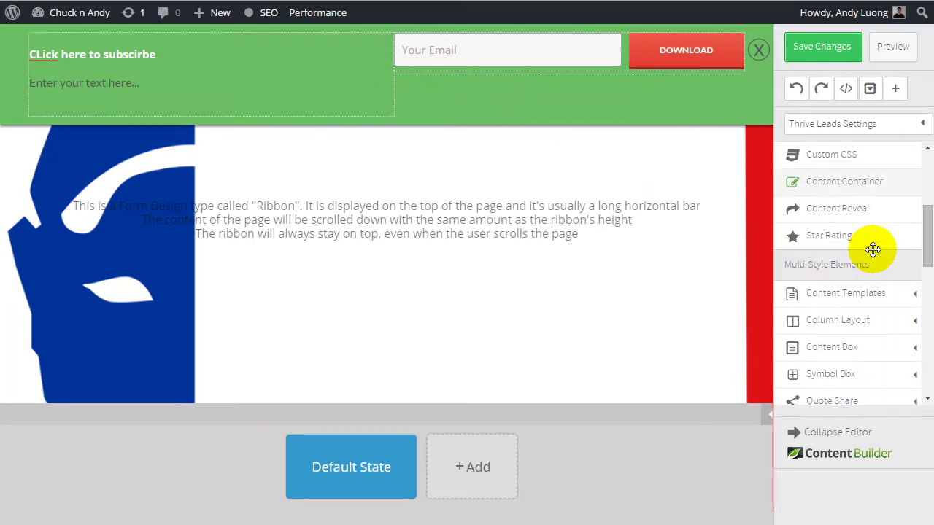
pyautogui.scroll(-5, 870, 252)
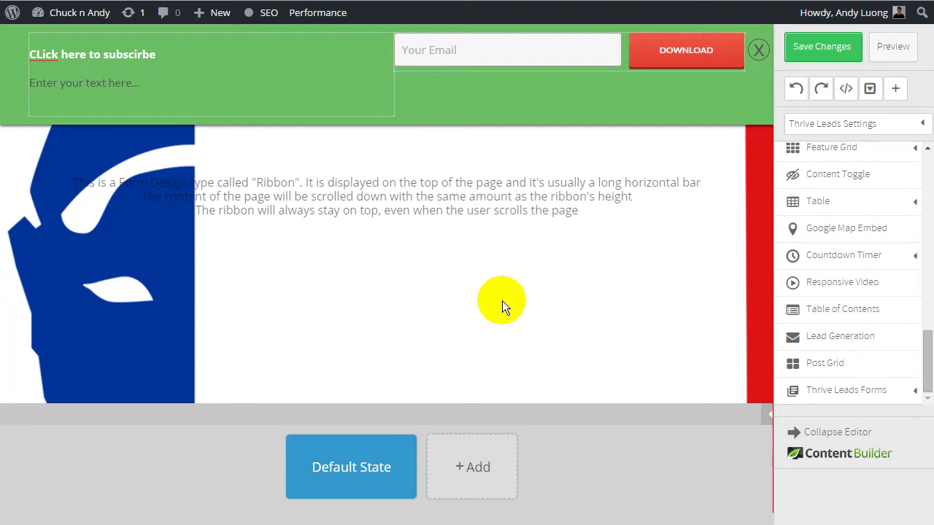
# Select the ribbon's email opt-in form and bring up its Autoresponder Code settings.
pyautogui.click(467, 52)
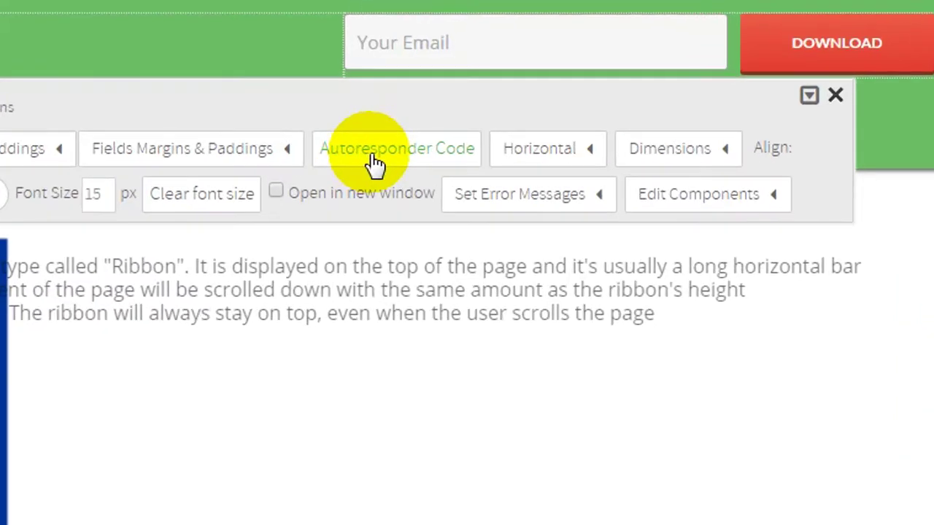
pyautogui.click(372, 161)
pyautogui.click(243, 109)
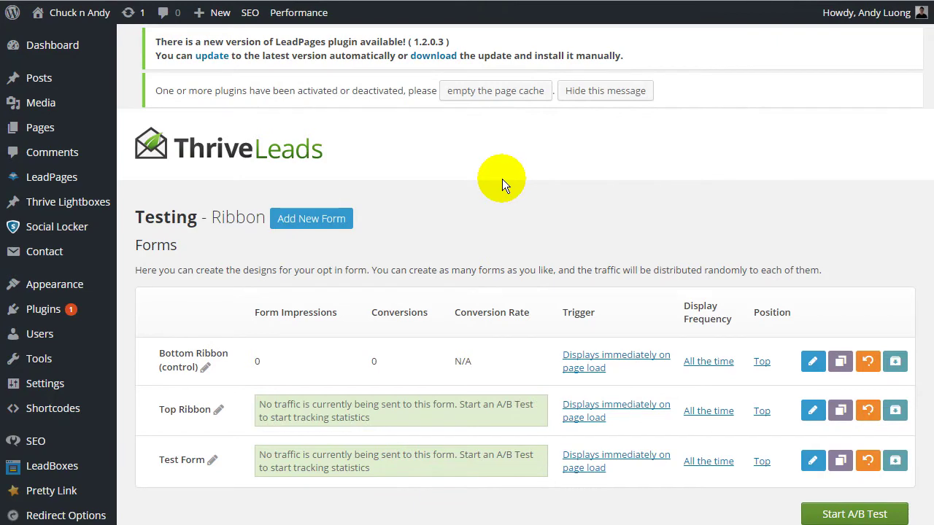
pyautogui.scroll(-1, 464, 182)
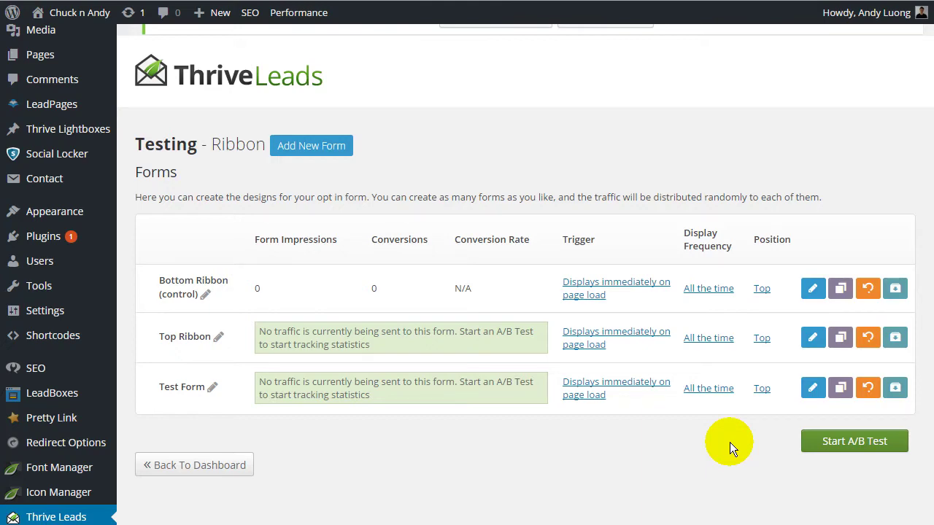
pyautogui.scroll(1, 465, 207)
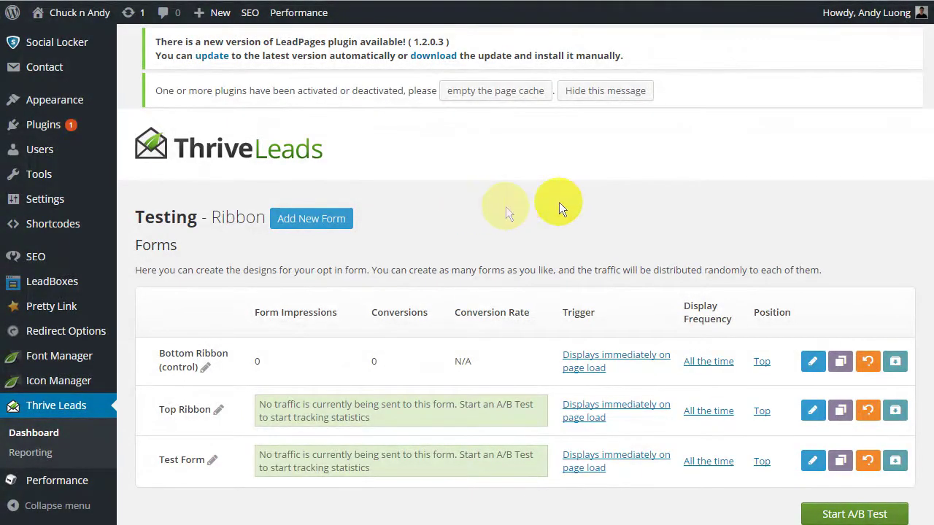
# Set the Bottom Ribbon's display frequency to repeat every 2 days.
pyautogui.click(708, 361)
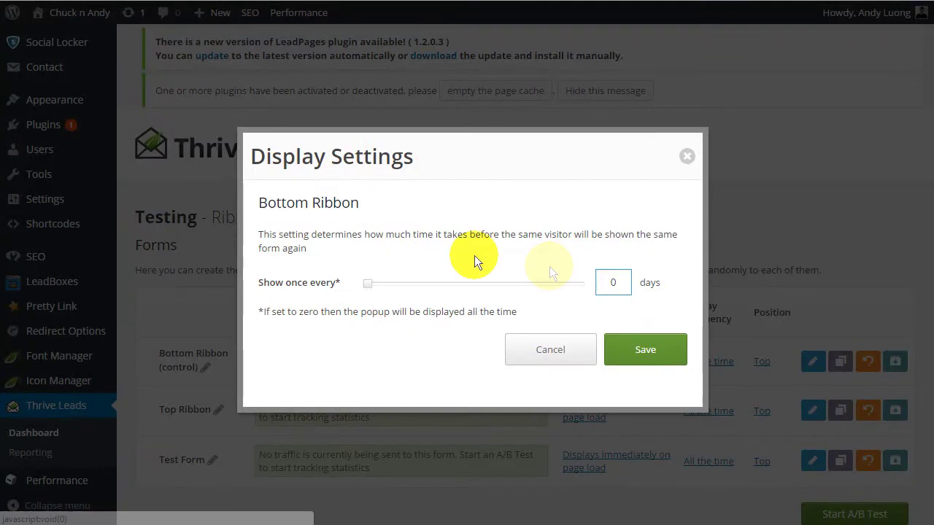
pyautogui.click(625, 278)
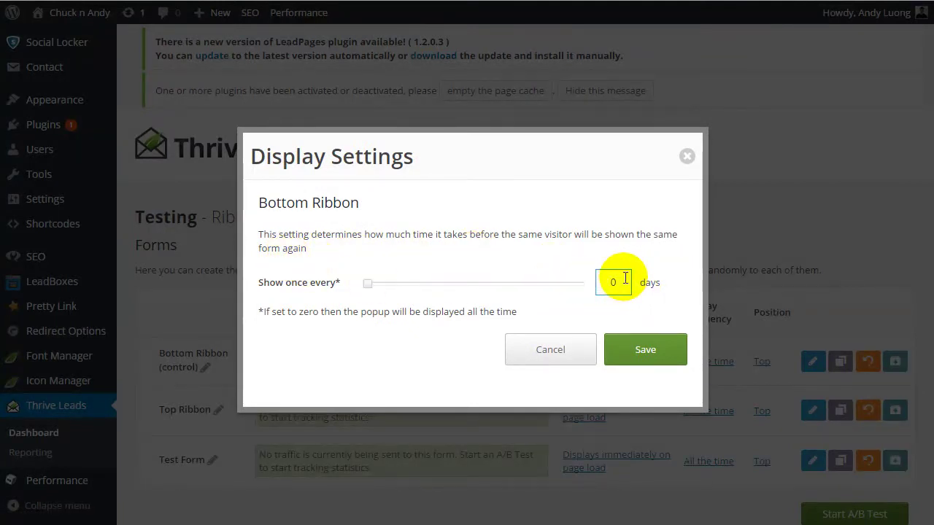
pyautogui.press('Delete')
pyautogui.write('2')
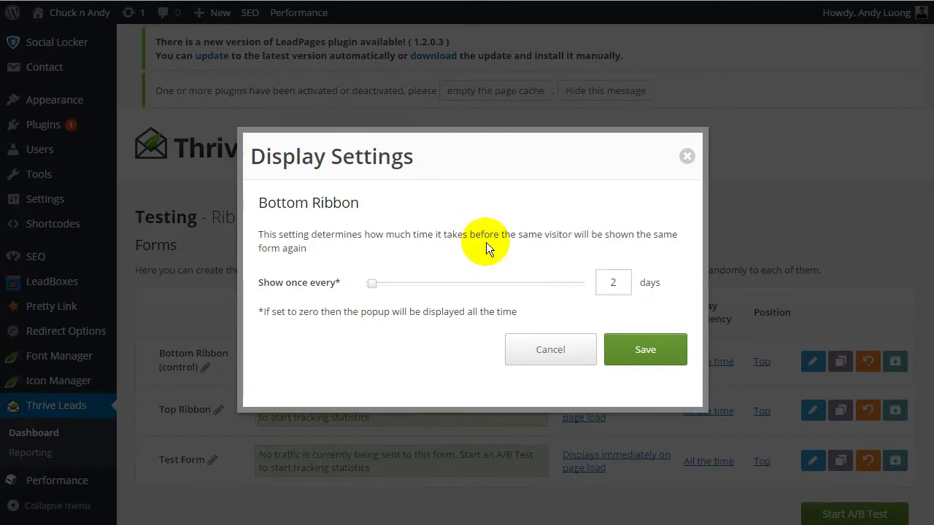
pyautogui.click(626, 351)
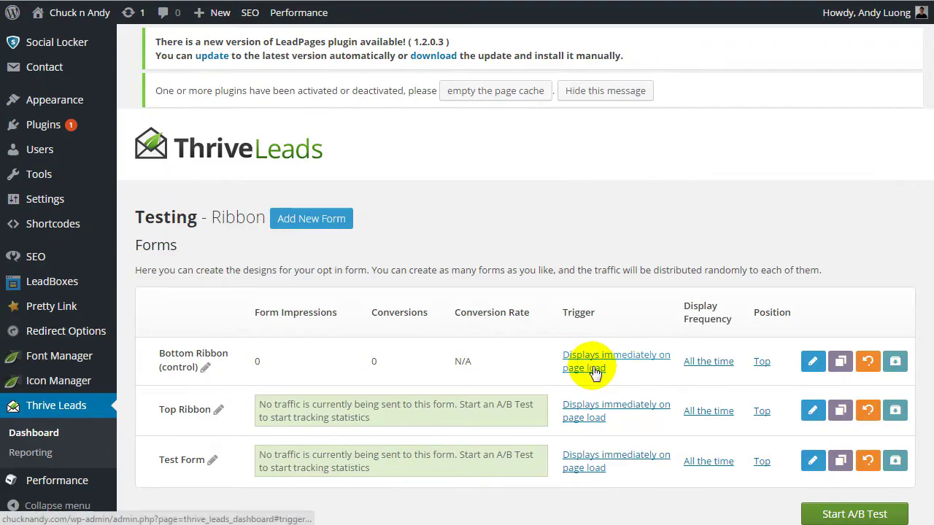
pyautogui.click(595, 371)
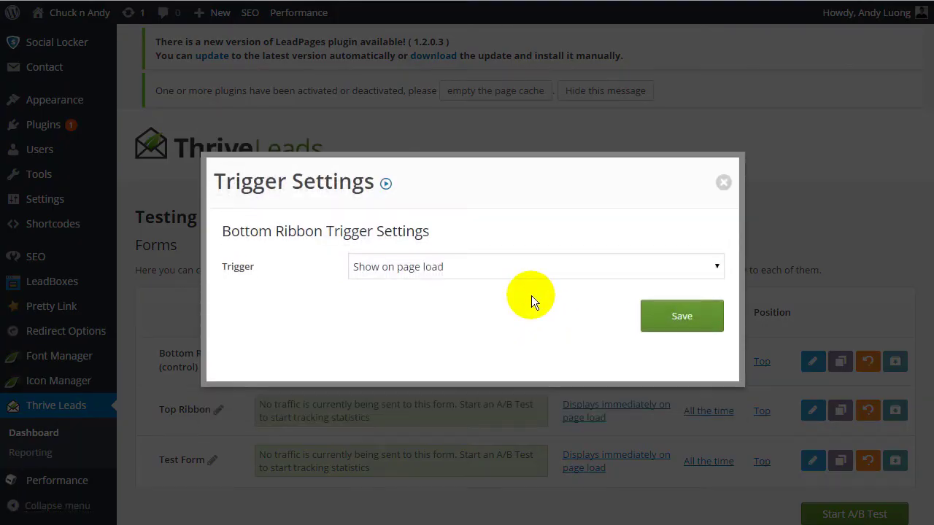
# Review the available trigger options for the Bottom Ribbon form.
pyautogui.click(477, 267)
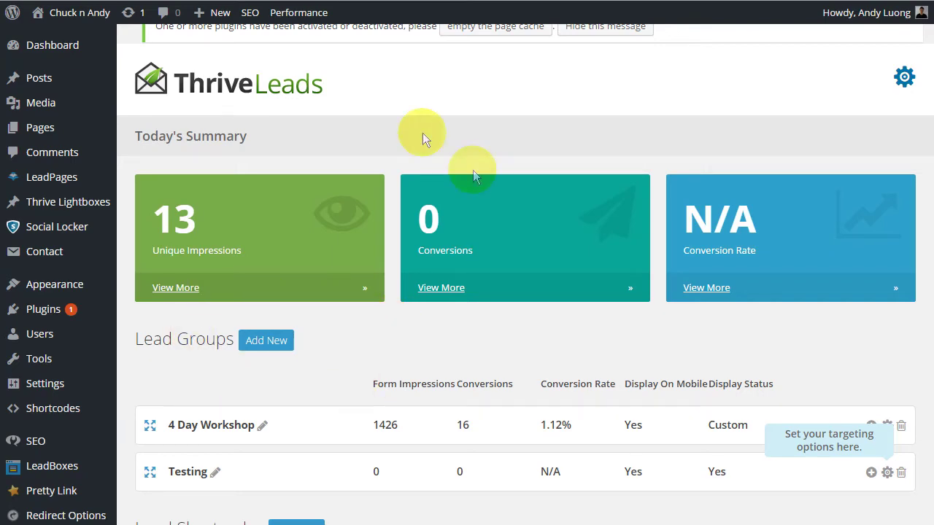
# Copy the 4 Day Workshop shortcode from the Lead Shortcodes list.
pyautogui.scroll(-5, 377, 186)
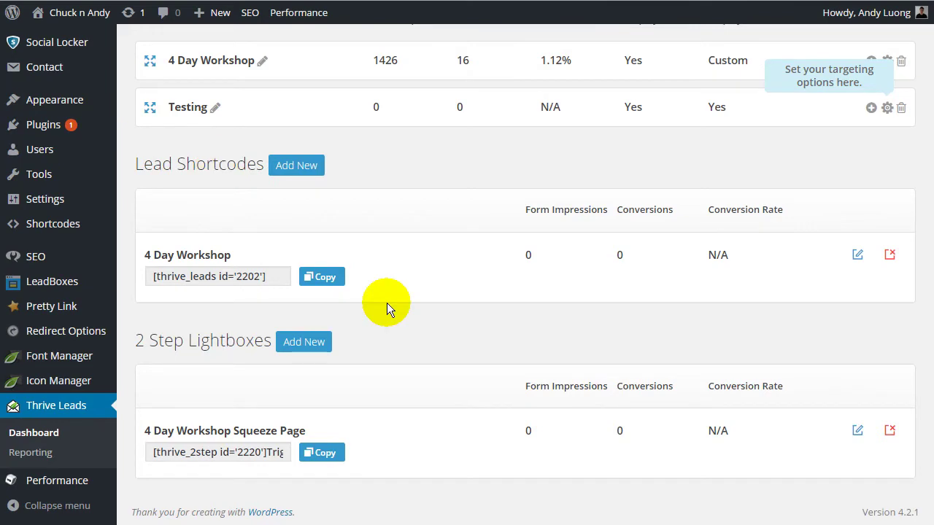
pyautogui.click(310, 277)
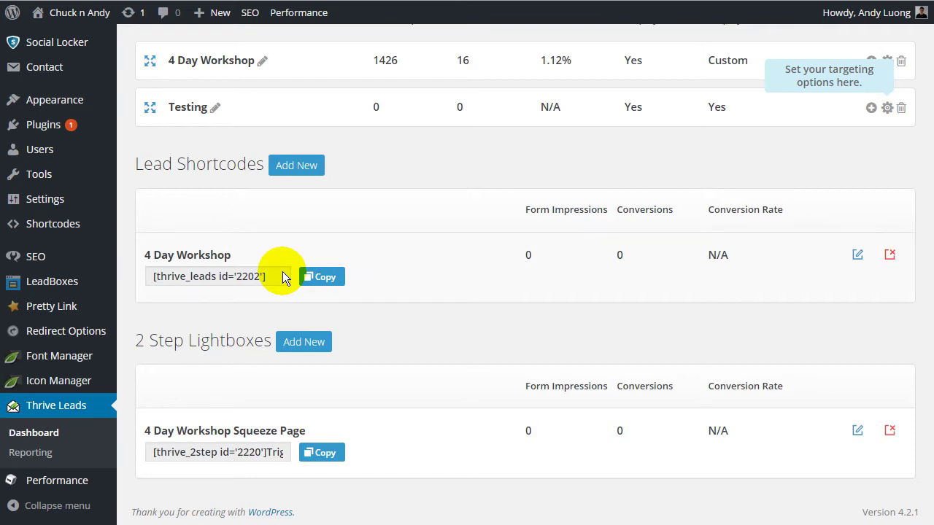
pyautogui.click(213, 283)
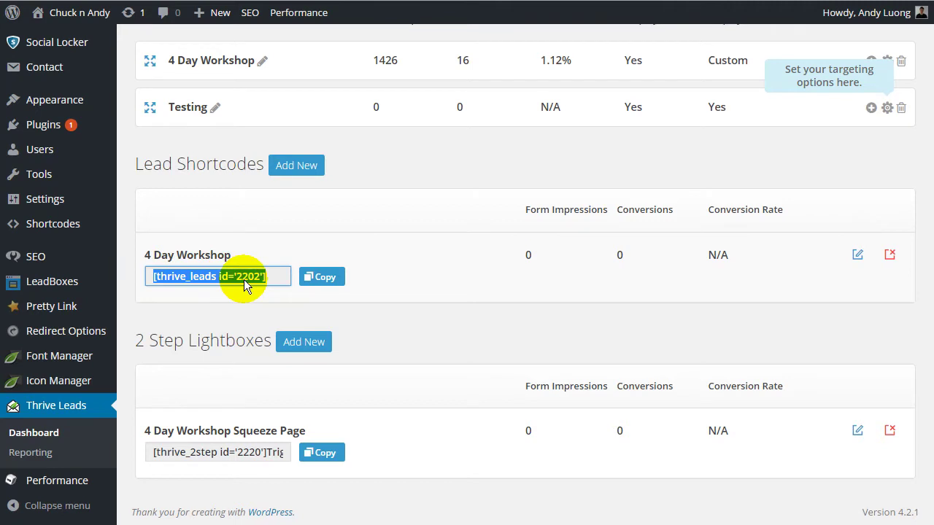
# Select the full 2 Step Lightbox shortcode text to inspect it.
pyautogui.click(244, 279)
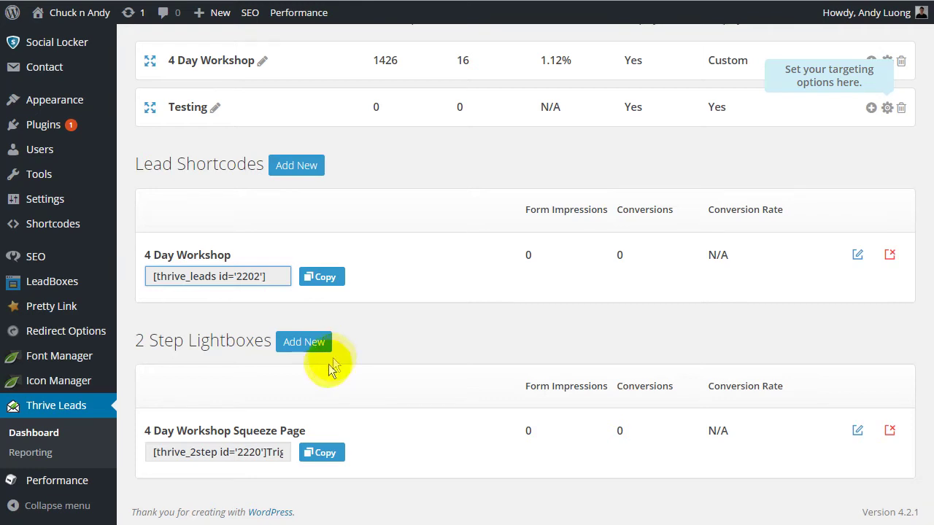
pyautogui.click(171, 451)
pyautogui.moveTo(171, 450); pyautogui.dragTo(215, 451)
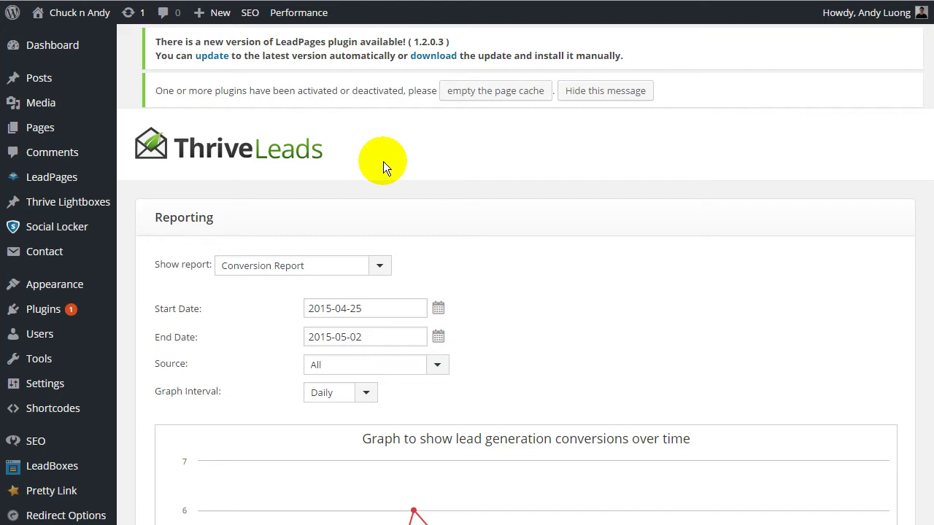
# Reopen Thrive Leads Reporting and expand the Show report list of report types.
pyautogui.scroll(-4, 118, 416)
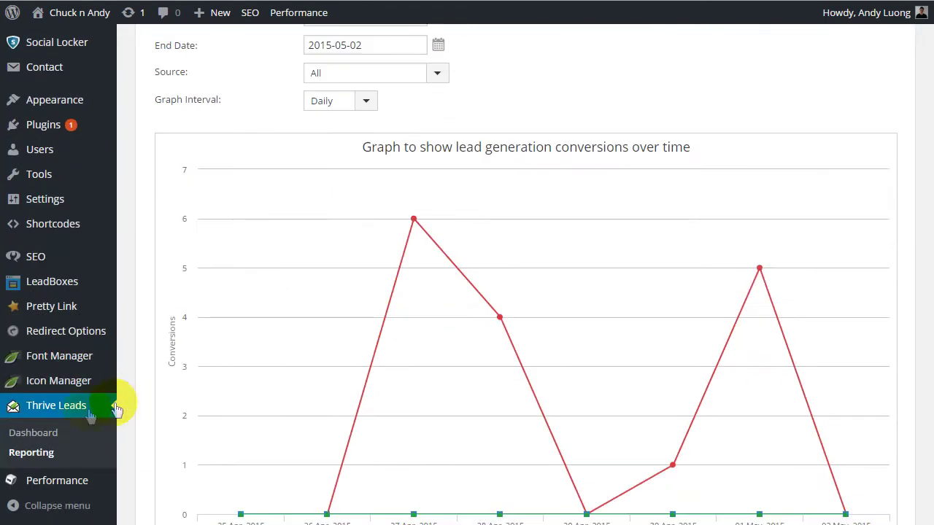
pyautogui.click(17, 455)
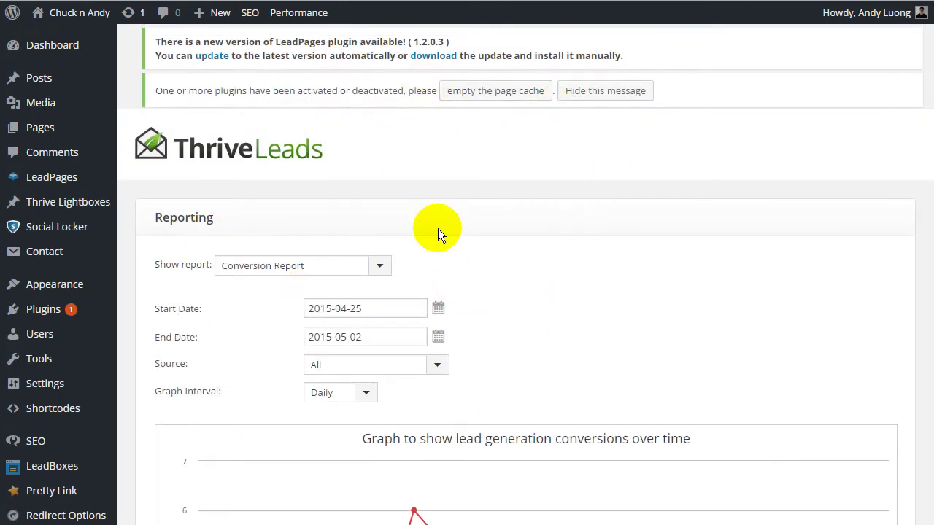
pyautogui.click(366, 267)
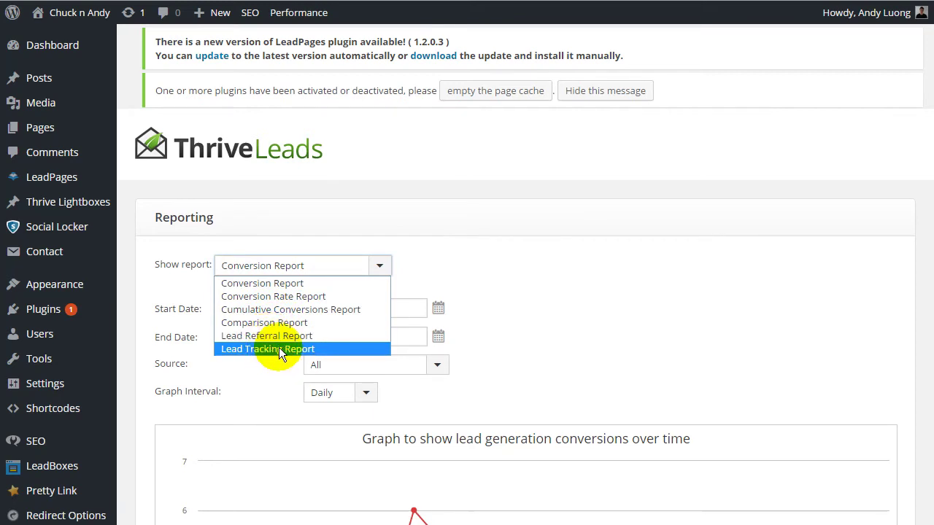
# Scroll down to the conversions graph for 4 Day Workshop, Squeeze Page and Testing.
pyautogui.scroll(-5, 639, 246)
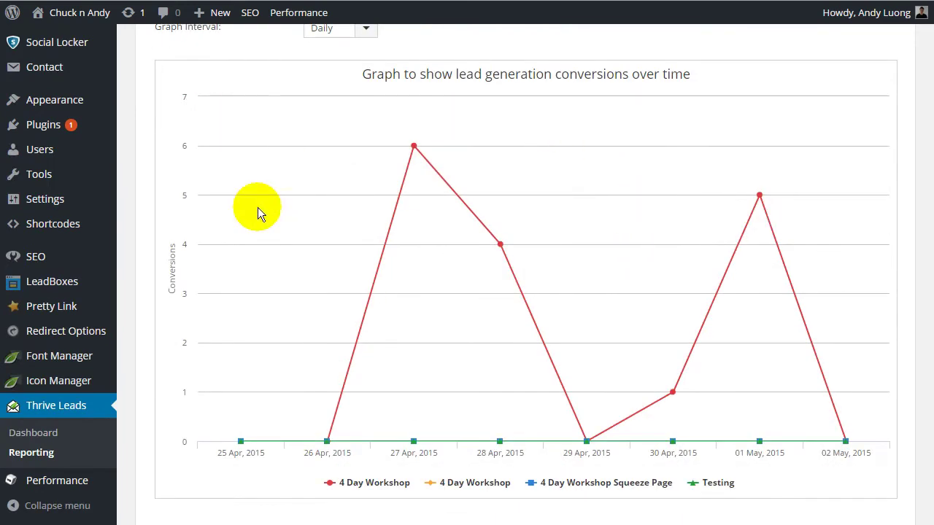